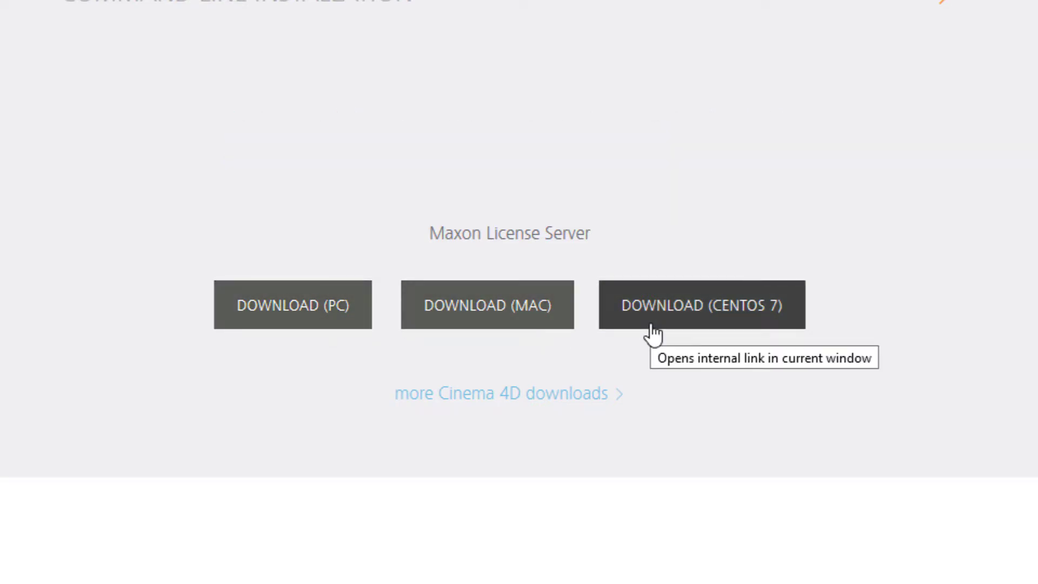
- Download and install the Windows license server on port 5264, skipping the browser launch at the end
left_click(338, 321)
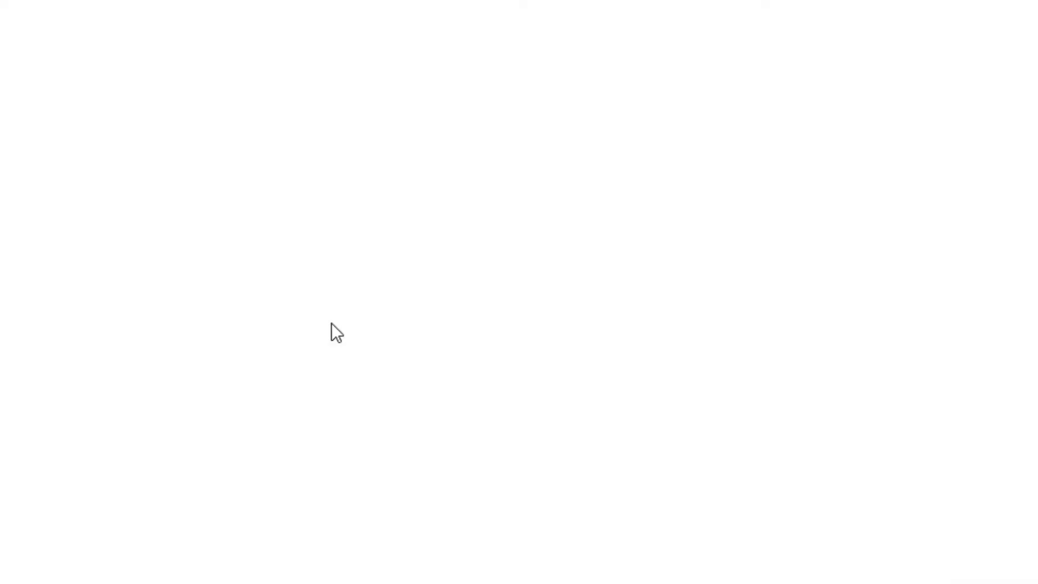
left_click(605, 401)
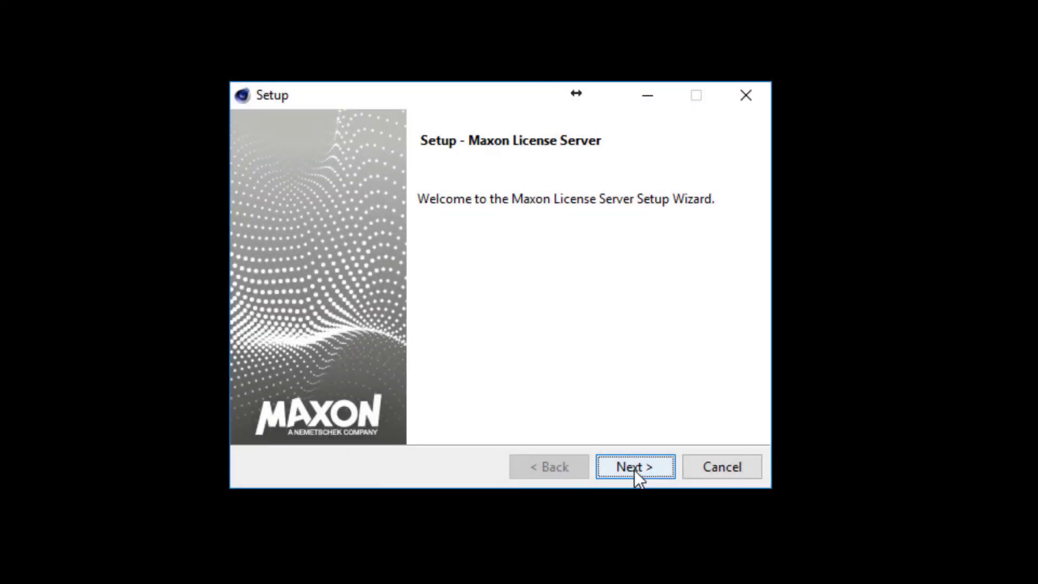
left_click(634, 467)
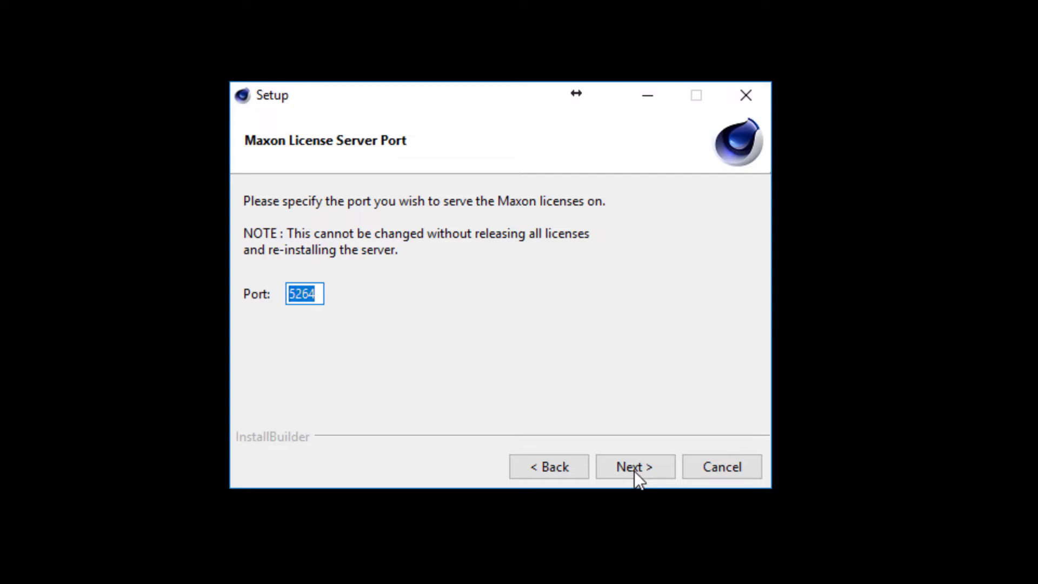
left_click(633, 468)
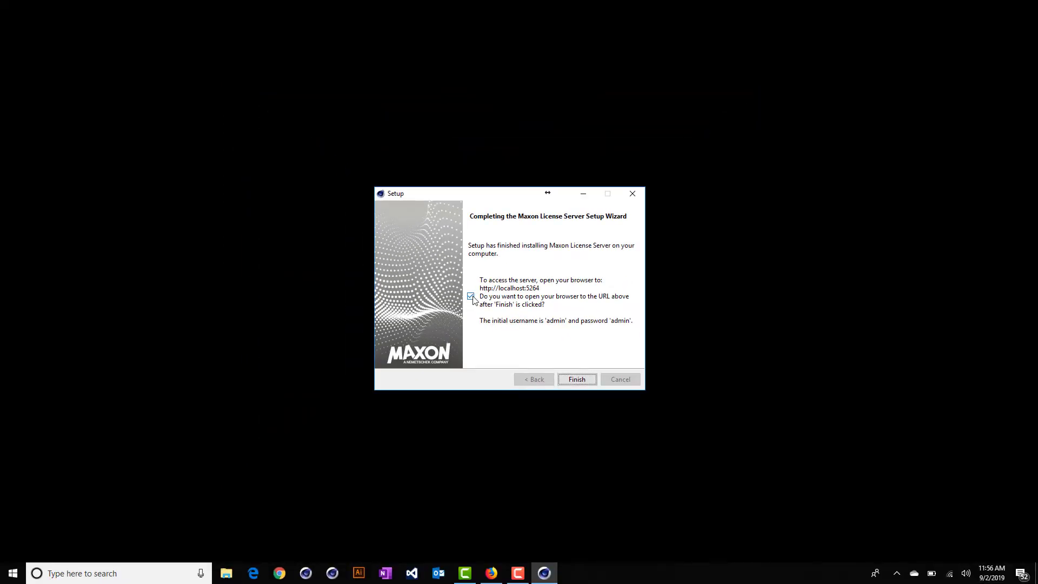
left_click(471, 297)
left_click(582, 381)
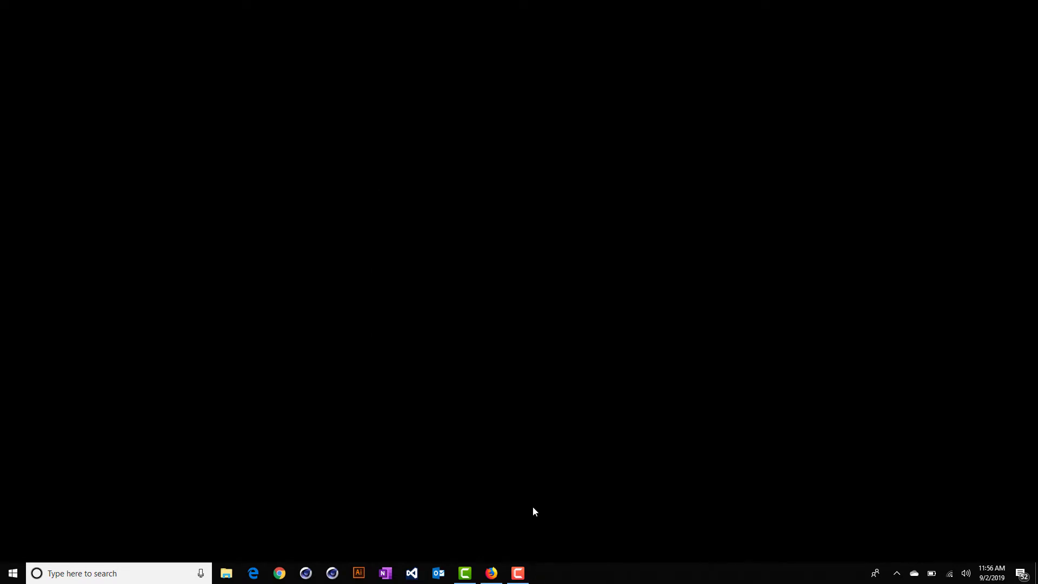
- Open the pika license server page in a new Firefox tab and sign in as admin without saving the login
left_click(491, 572)
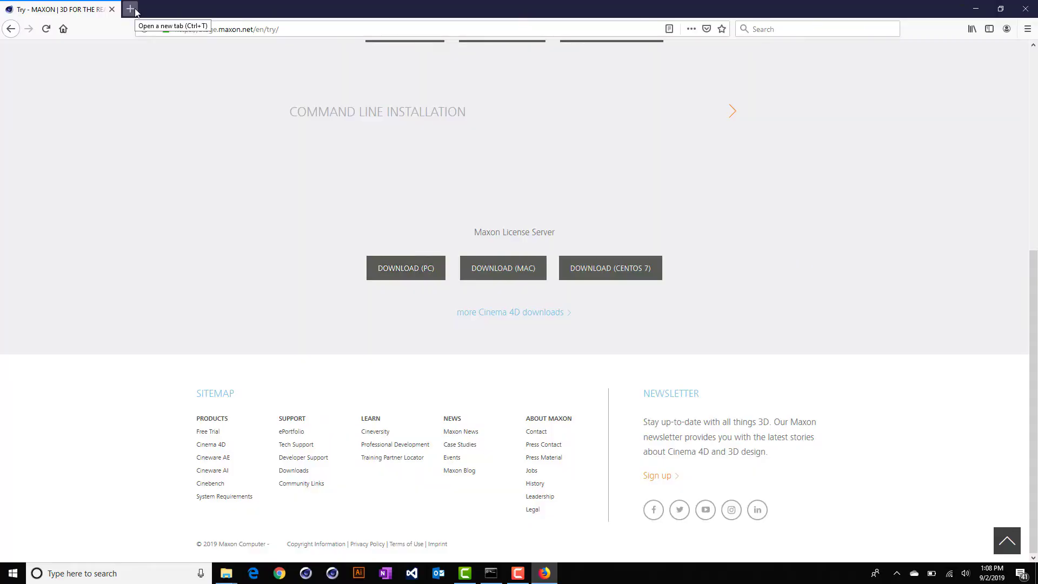
left_click(143, 9)
type("pika")
key("Return")
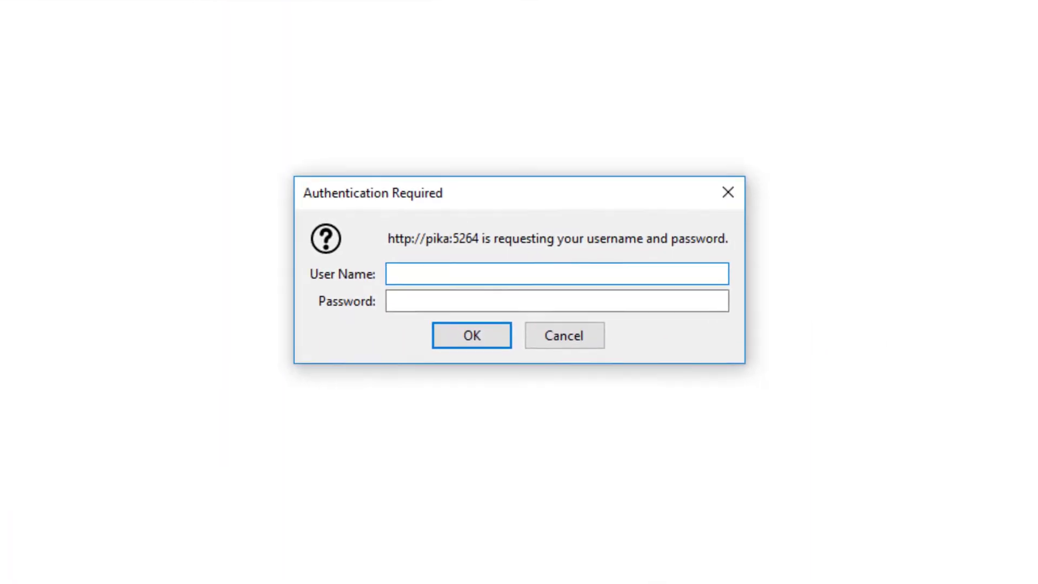
type("admin")
key("Tab")
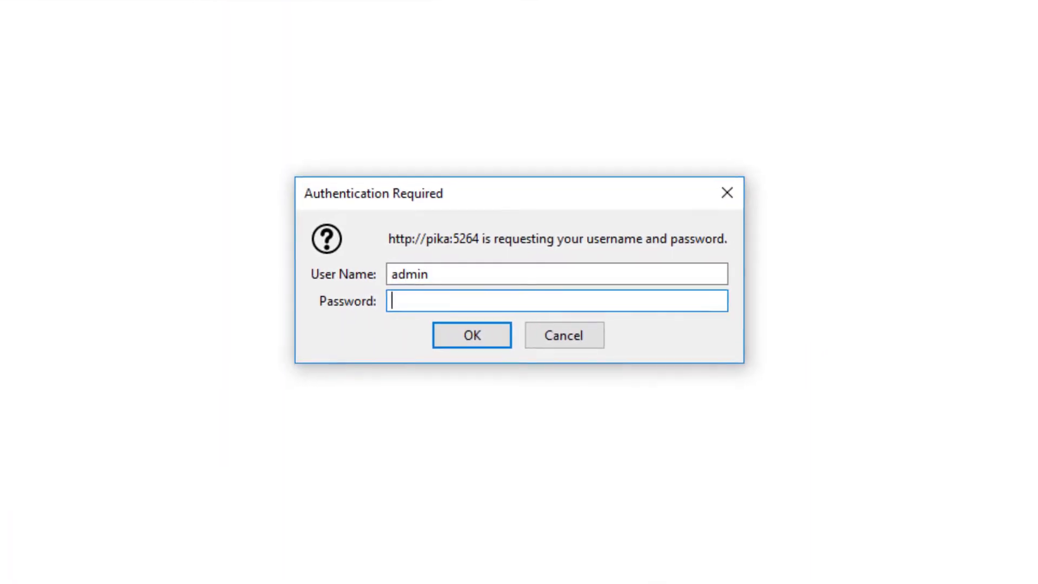
type("•••••")
key("Return")
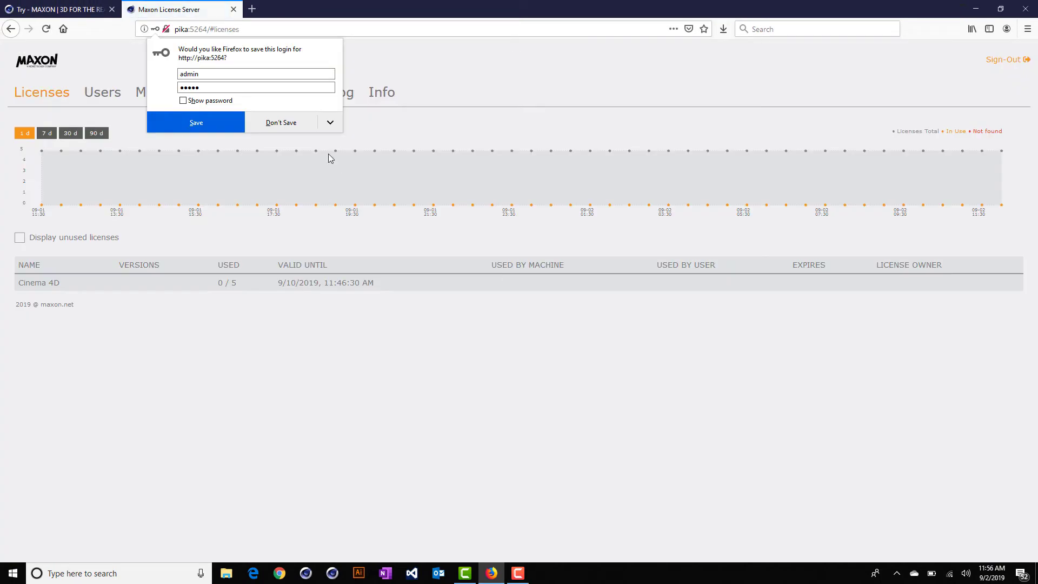
left_click(278, 124)
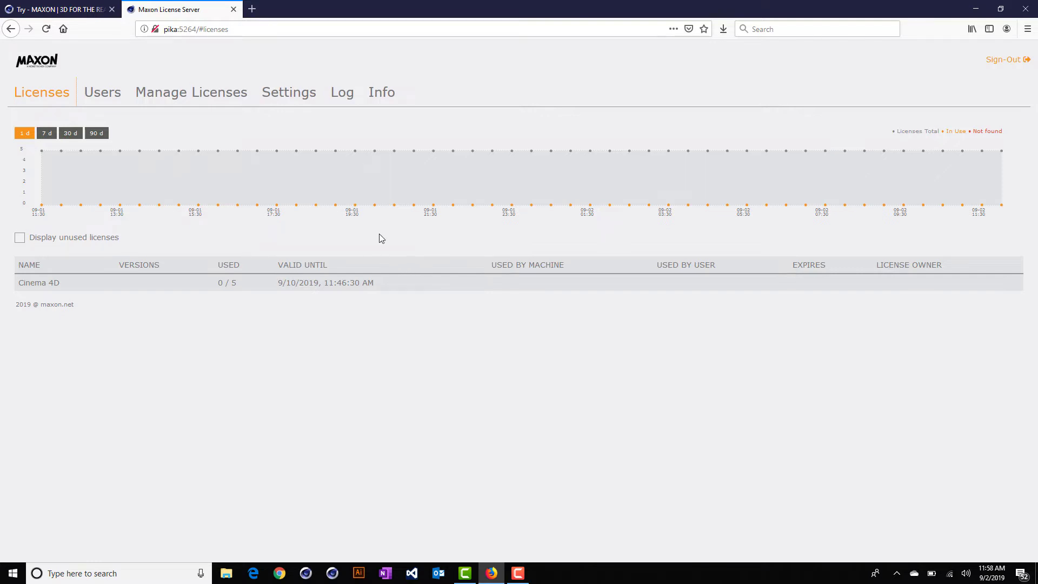
- Under Settings, sign the server into the Maxon account with its e-mail and password, then view Manage Licenses
left_click(314, 103)
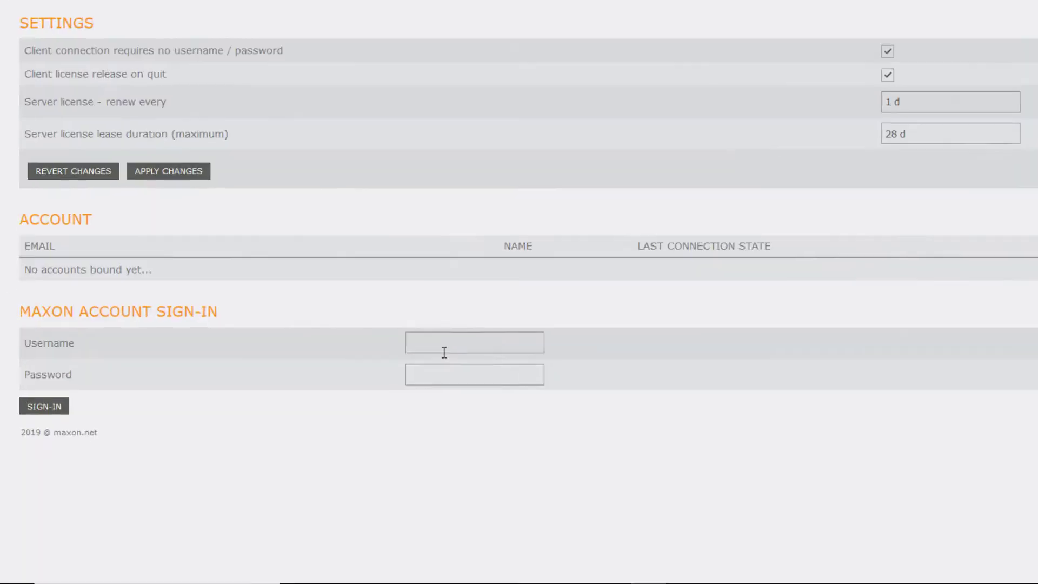
left_click(349, 386)
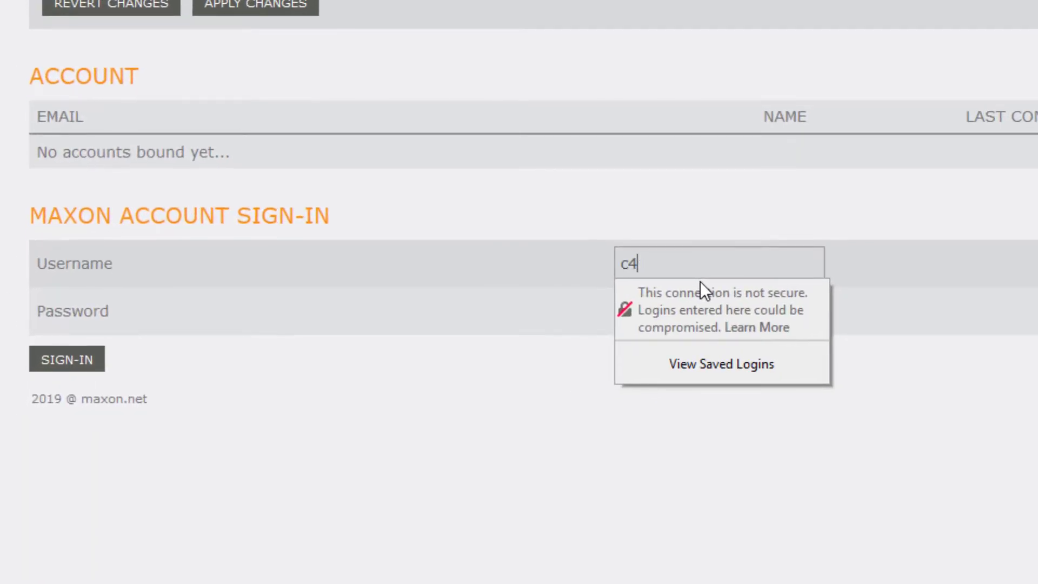
key("Tab")
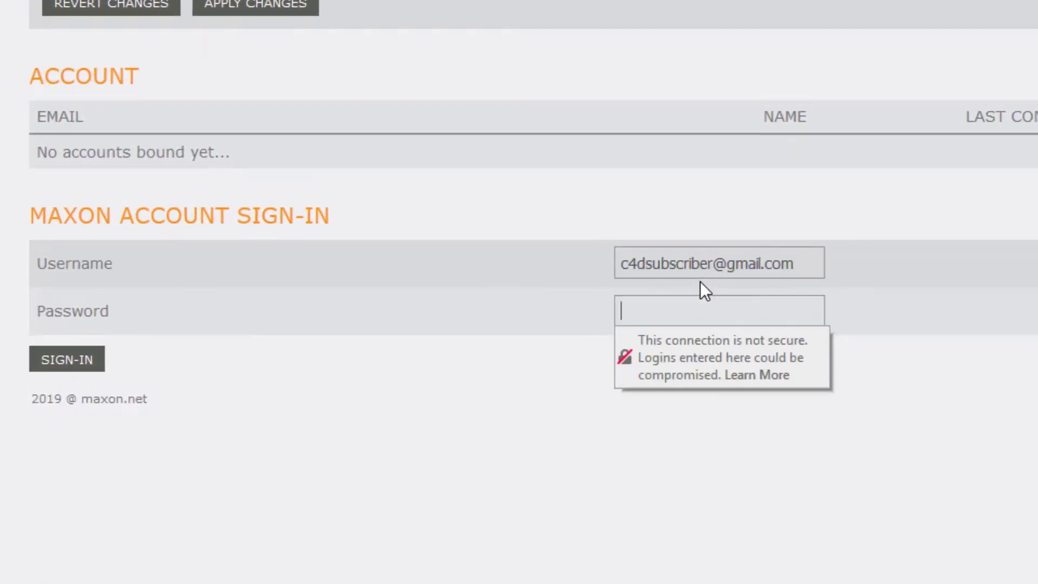
type("••••••••••••")
left_click(66, 359)
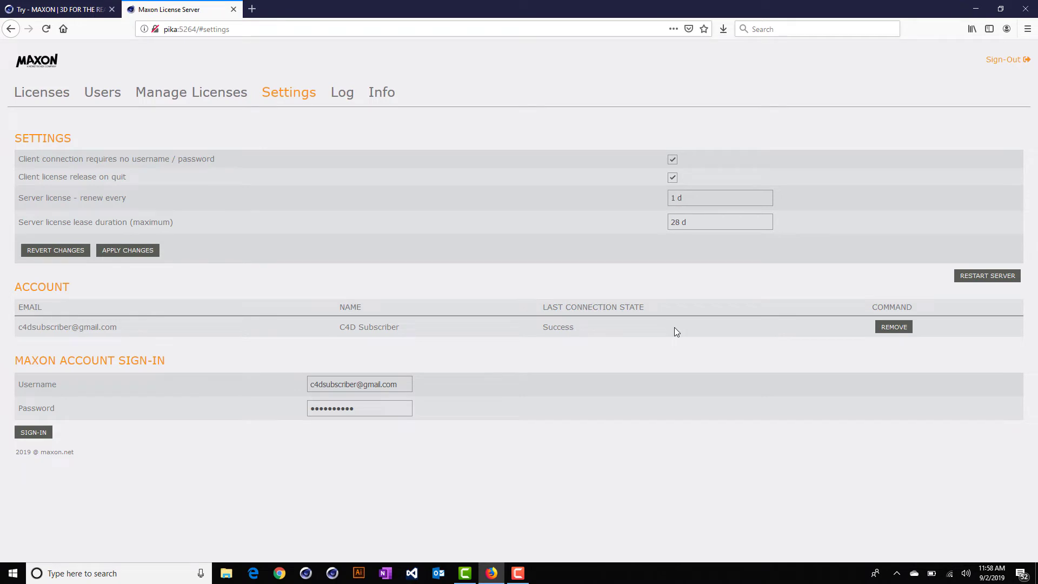
left_click(211, 92)
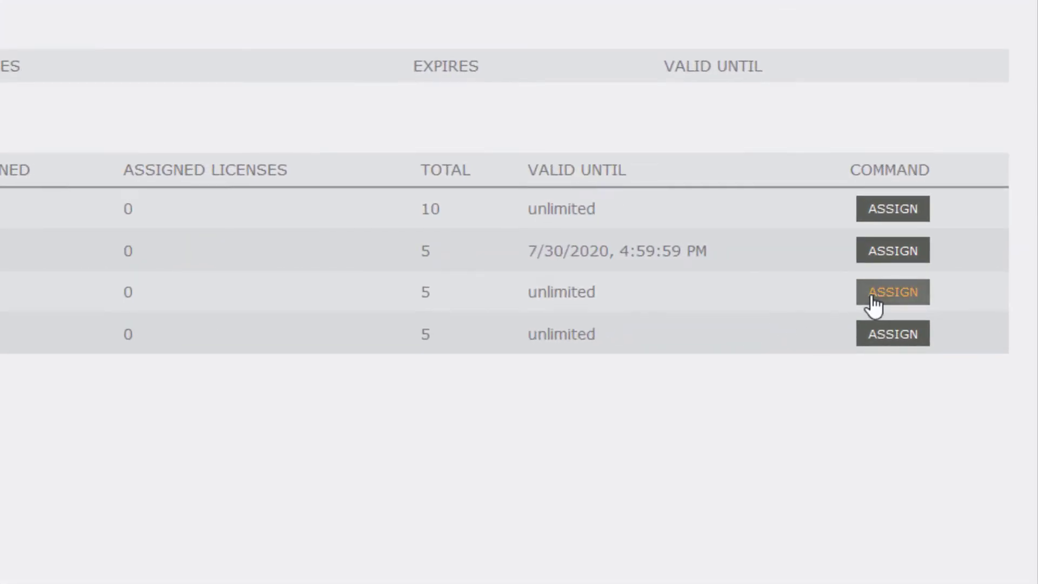
- Assign 5 Cinema 4D licenses to the server
left_click(877, 298)
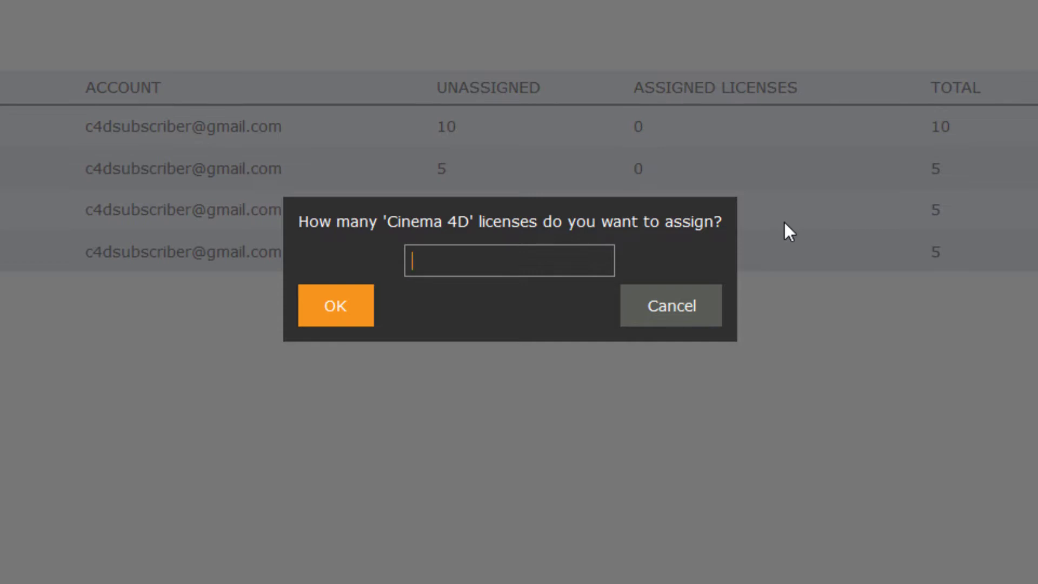
type("5")
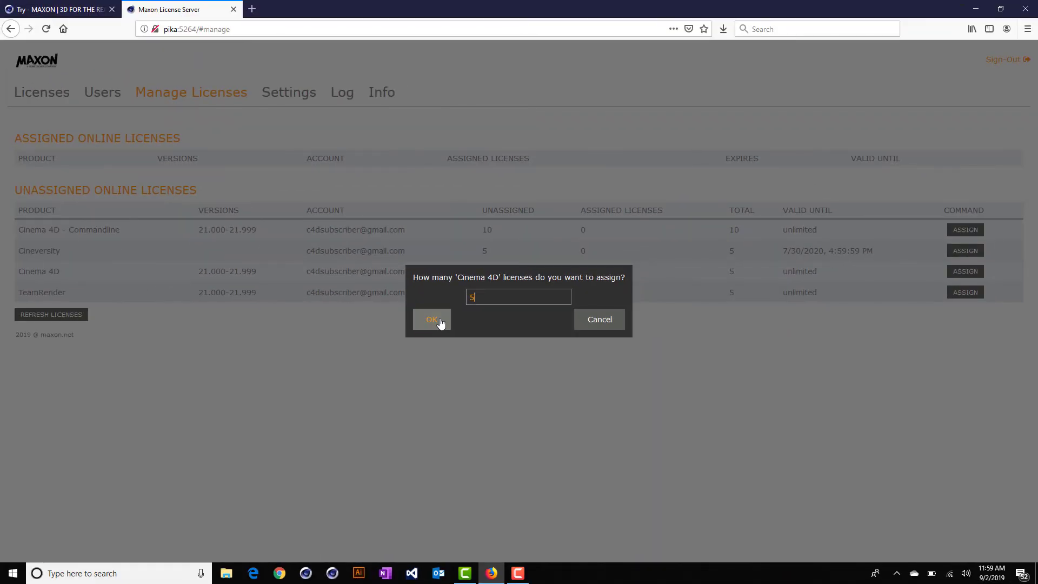
left_click(441, 323)
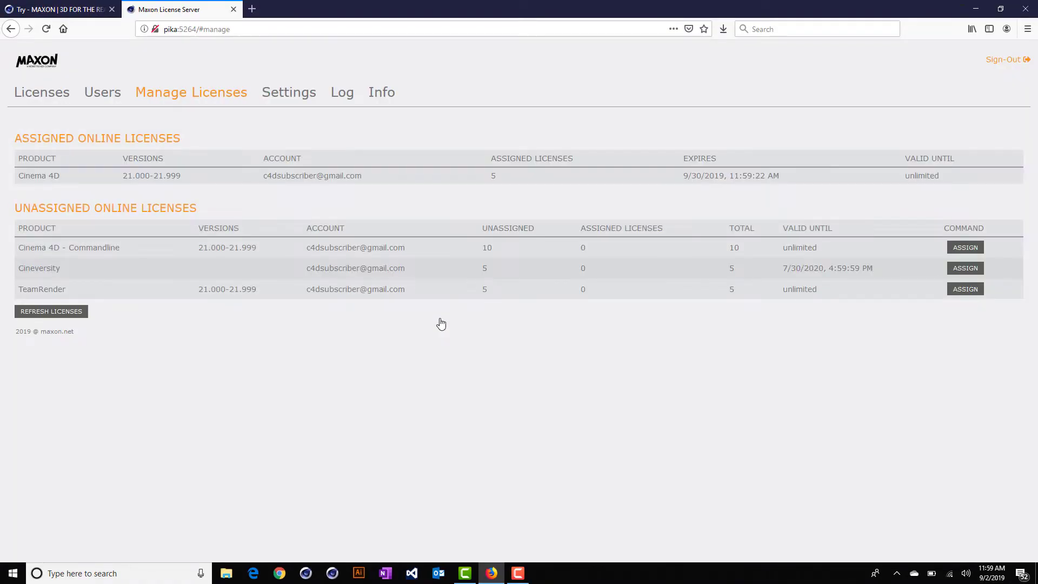
- Assign 10 Cinema 4D - Commandline licenses, then go to the Users page
left_click(964, 250)
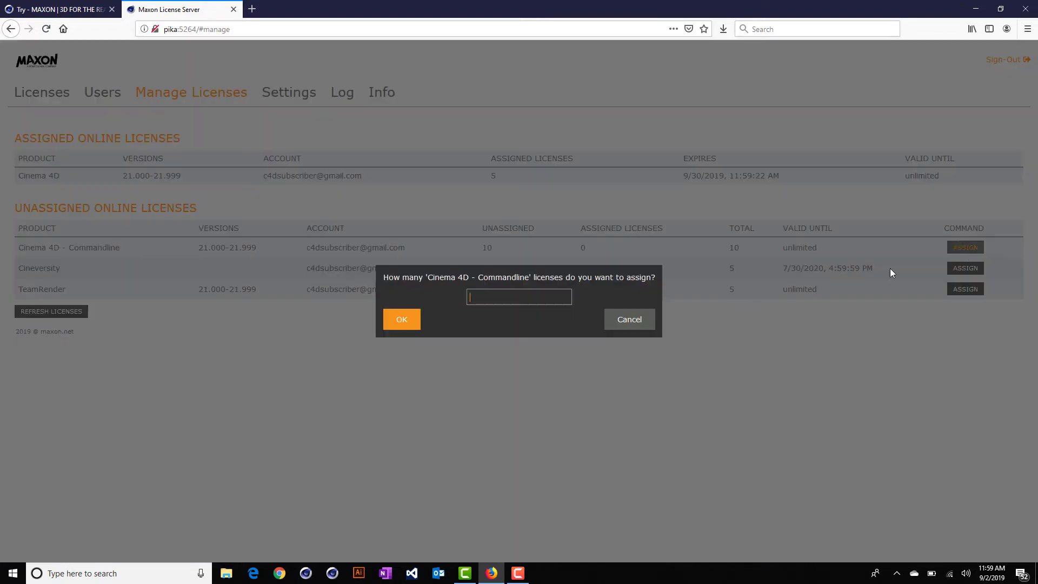
type("10")
left_click(397, 317)
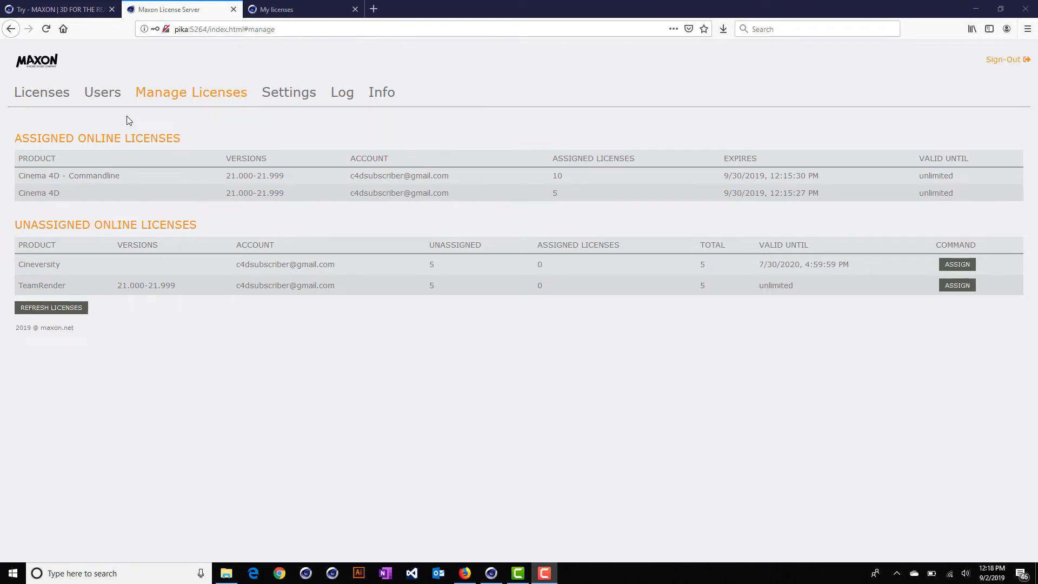
left_click(116, 96)
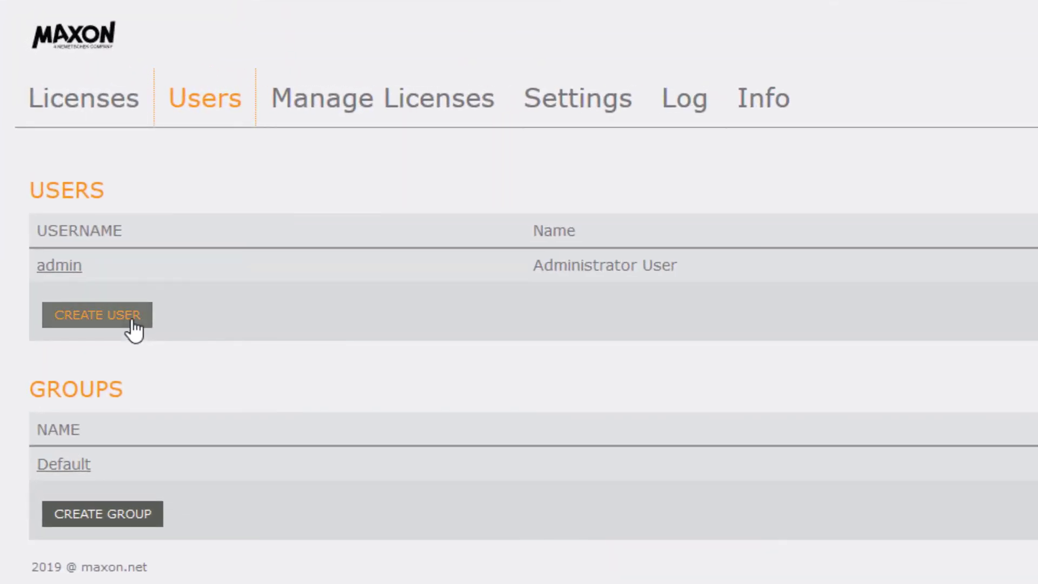
- Create a new user with the username c4duser
left_click(128, 315)
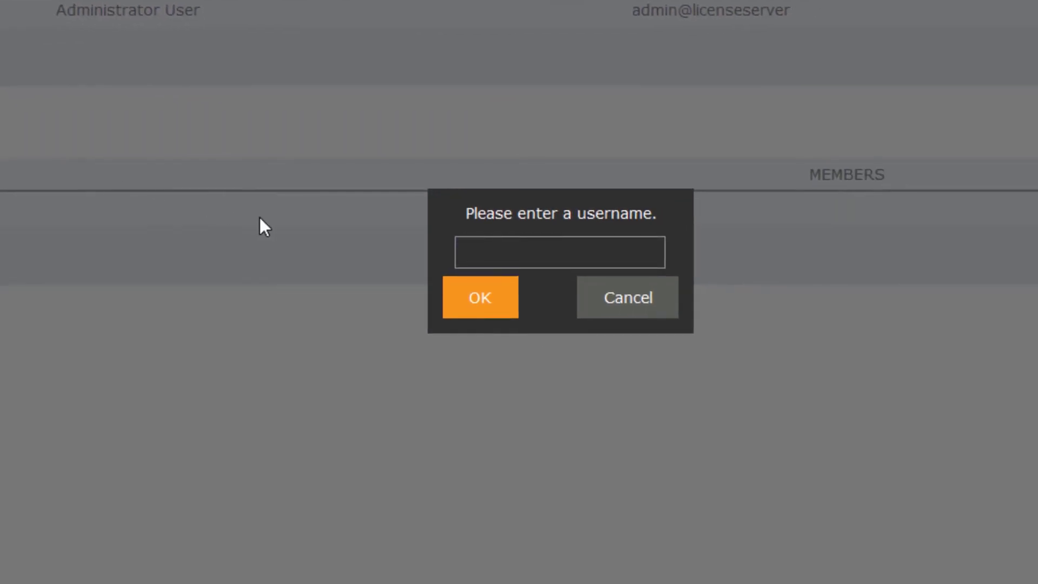
type("c4duser")
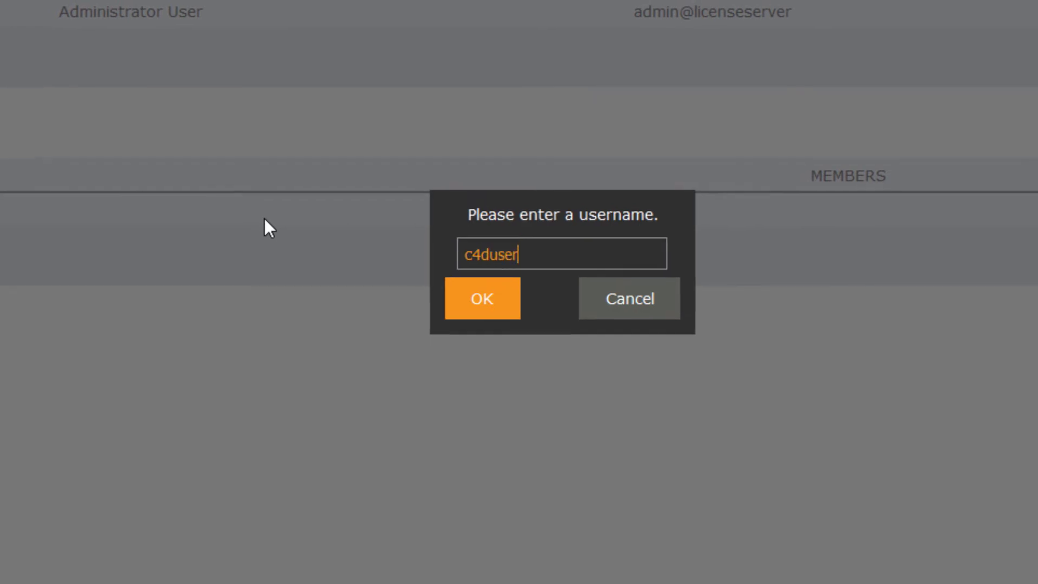
key("Return")
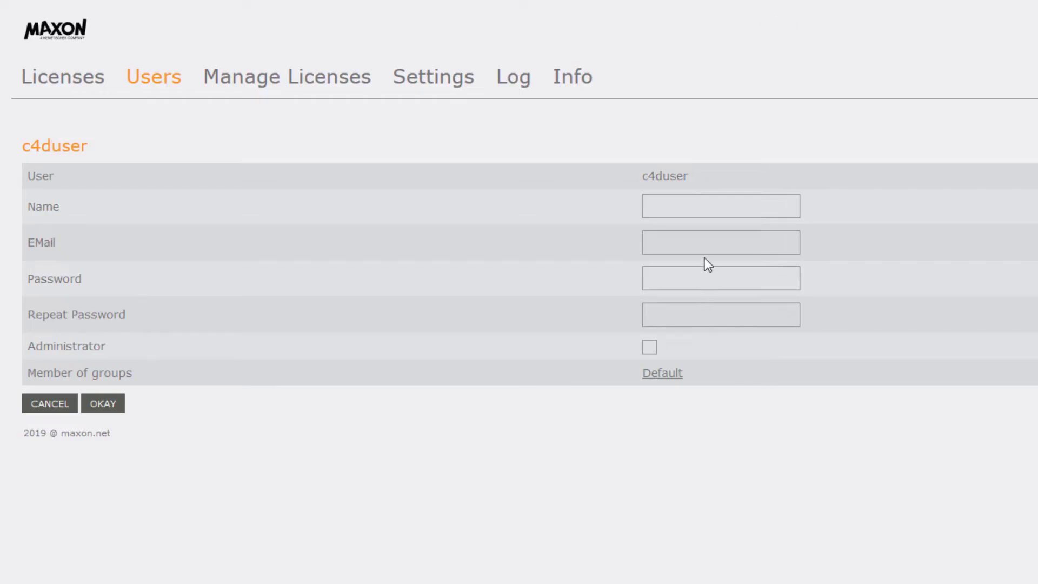
- Give c4duser the name 'C4D User', an e-mail address and a password, and save the account
left_click(711, 216)
type("C4D User")
key("Tab")
type("c4du")
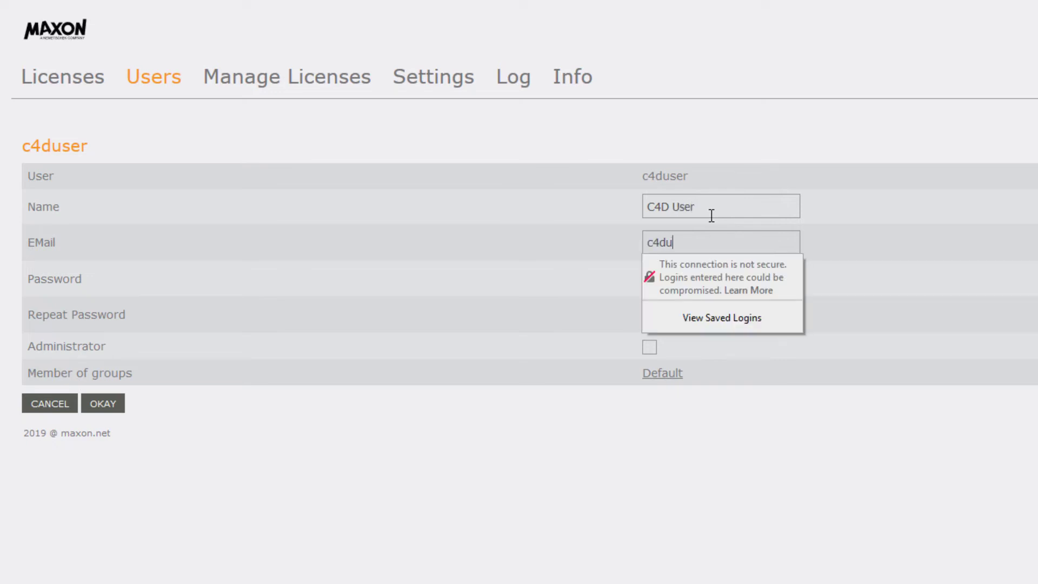
type("ser@domain.com")
key("Tab")
type("1")
key("BackSpace")
type("1234")
key("Tab")
type("1234")
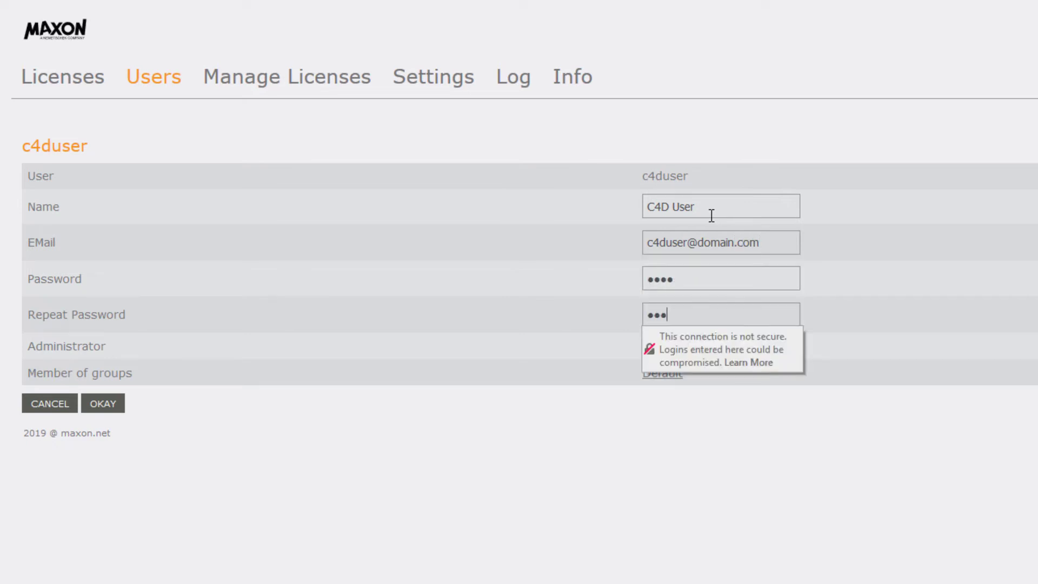
key("Tab")
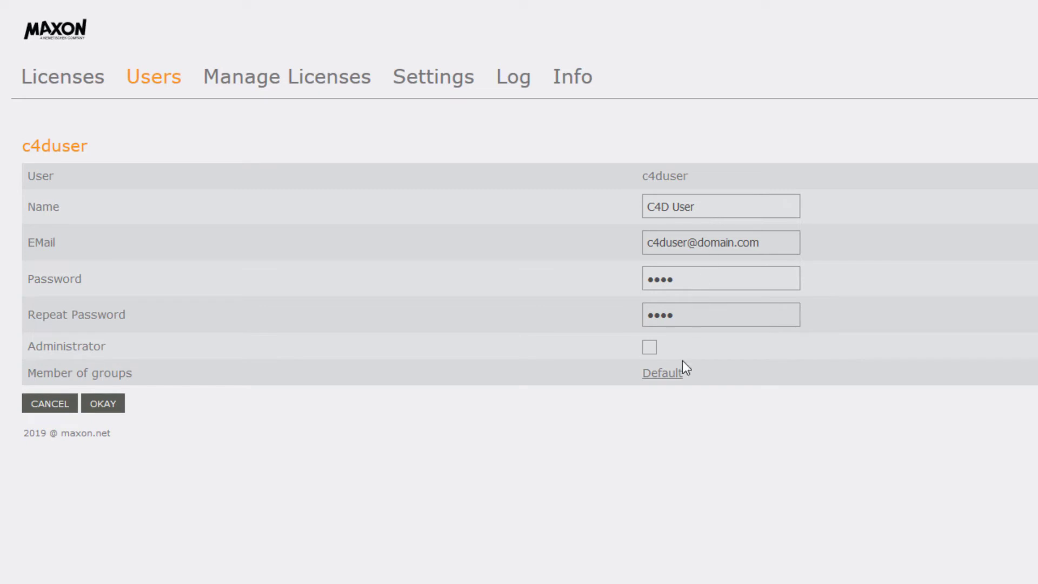
left_click(103, 405)
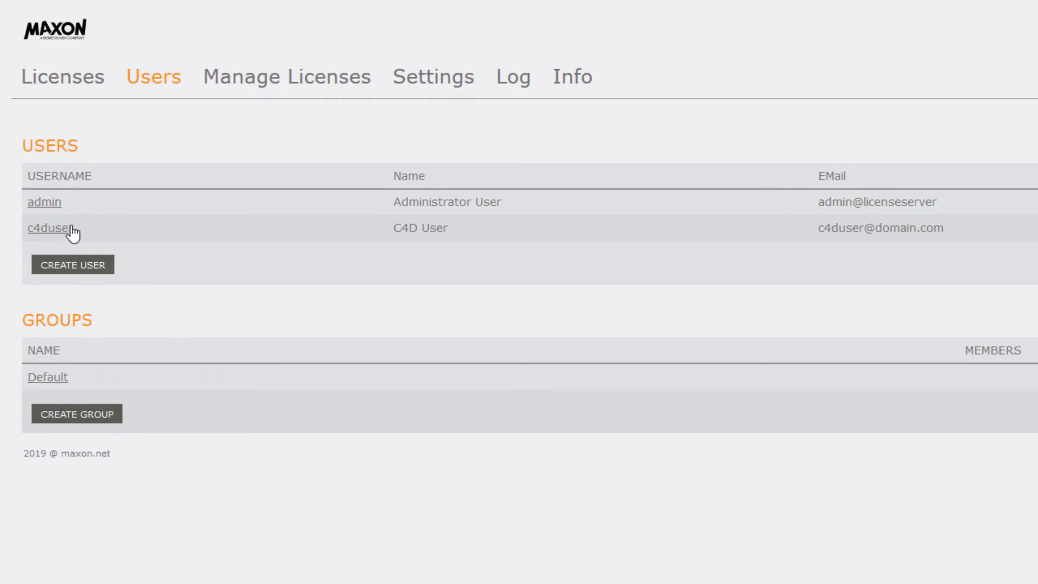
- Set a new password on the admin account and save it
left_click(48, 203)
left_click(693, 280)
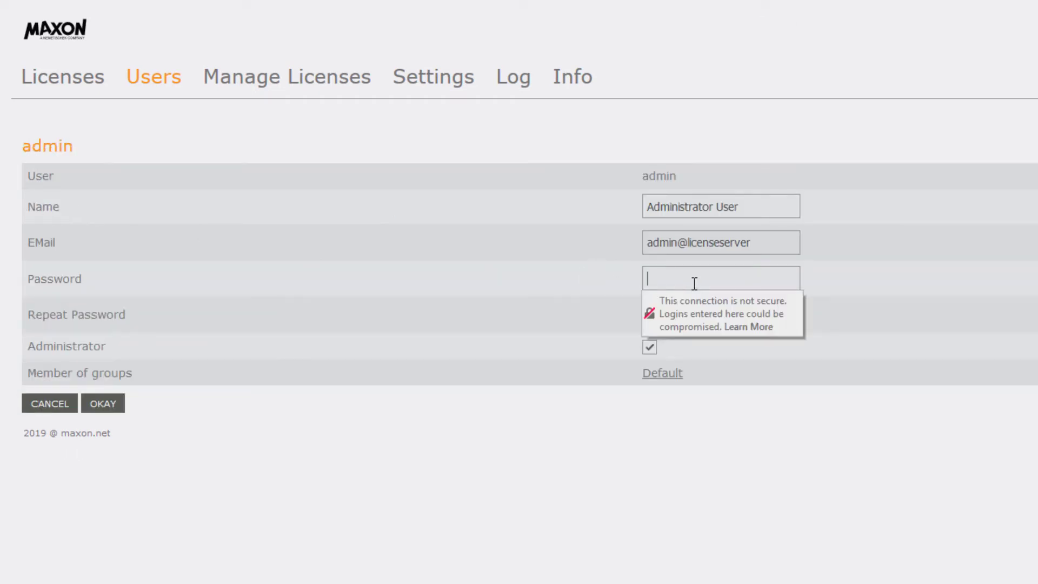
type("1234")
key("Tab")
type("1234")
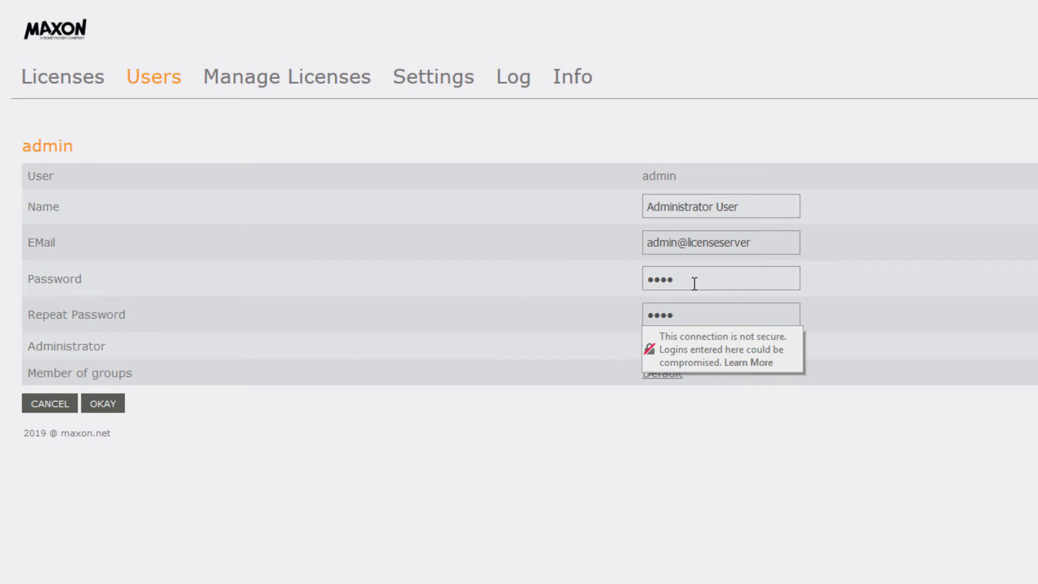
left_click(98, 403)
- Log back in as admin with the new password, declining to store the login
type("admin")
key("Tab")
type("1234")
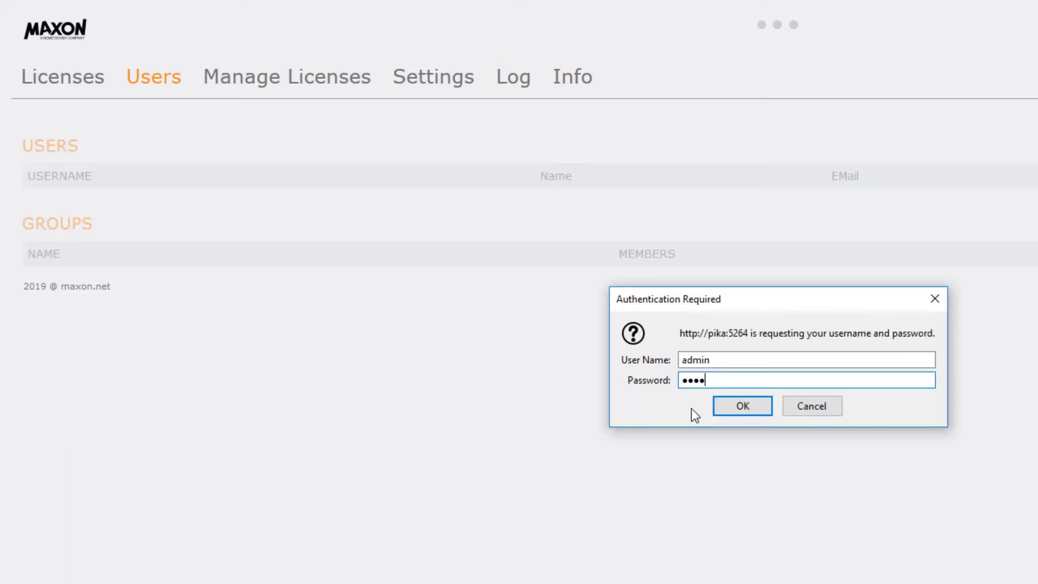
left_click(721, 415)
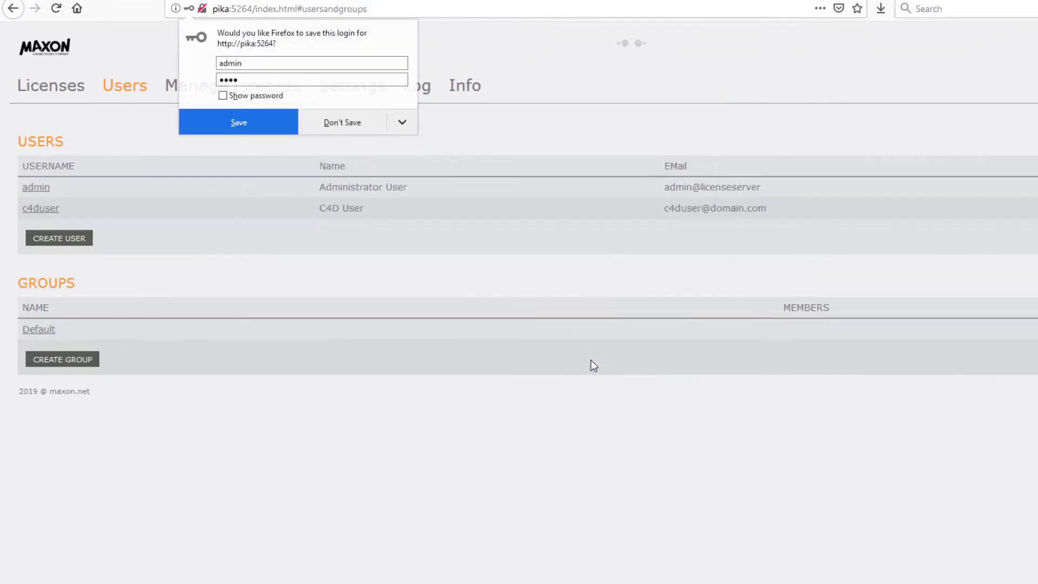
left_click(351, 122)
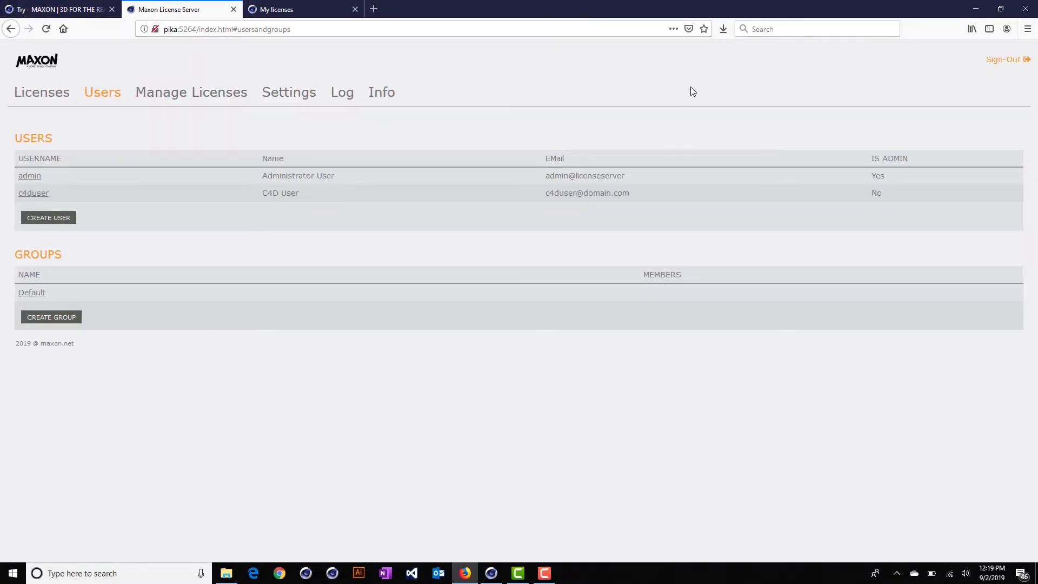
- In License Manager, license Cinema 4D from server pika using user c4duser and its password
left_click(977, 10)
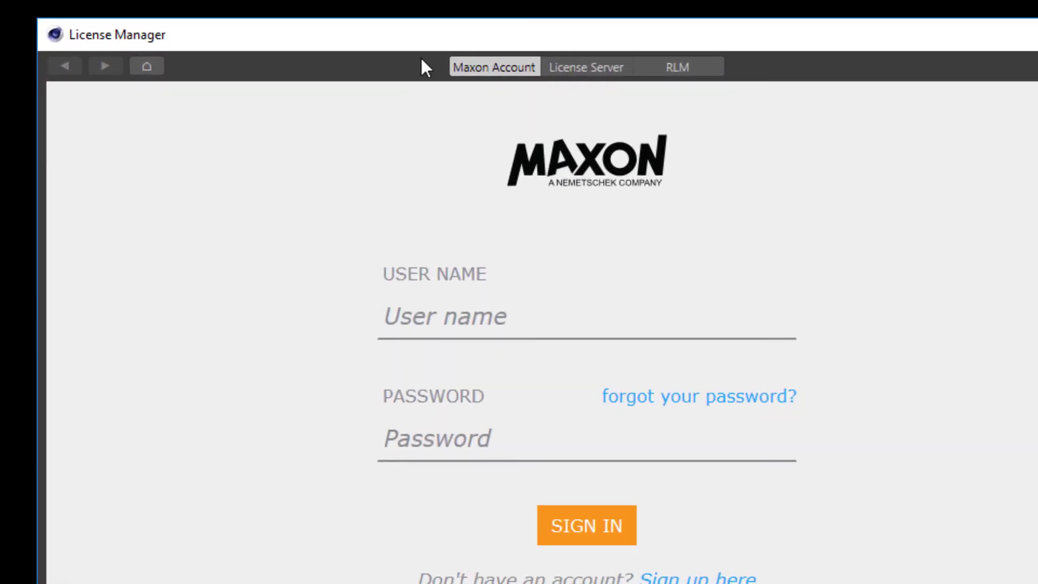
left_click(576, 67)
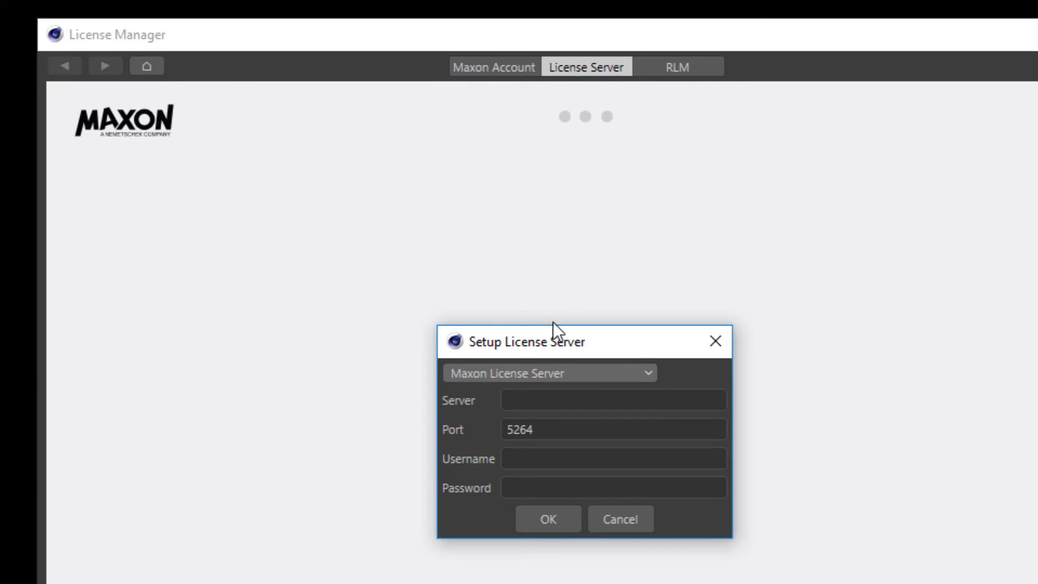
left_click(549, 400)
type("pika")
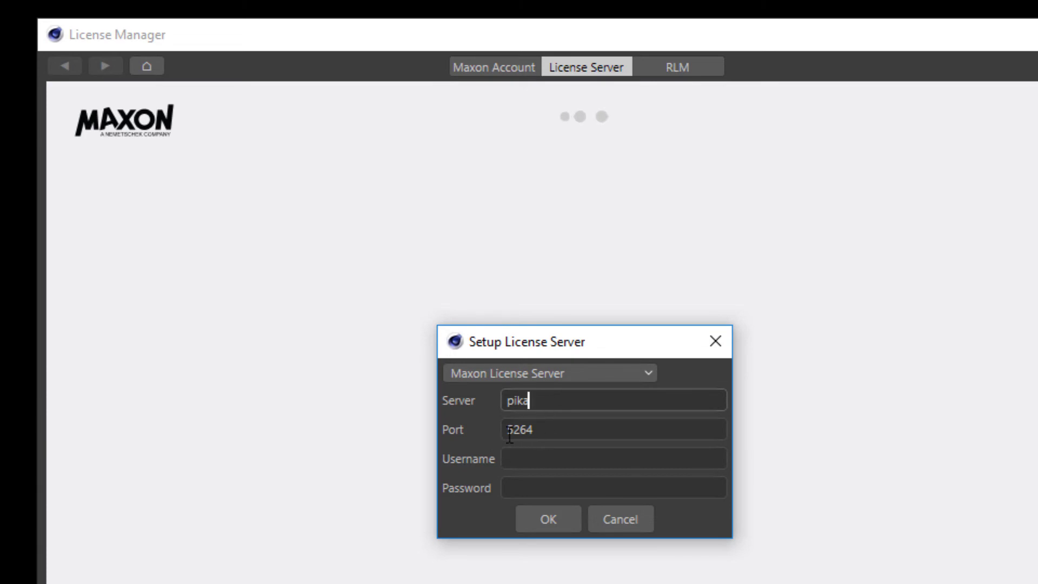
left_click(554, 455)
type("c4duser")
key("Tab")
type("****")
left_click(527, 522)
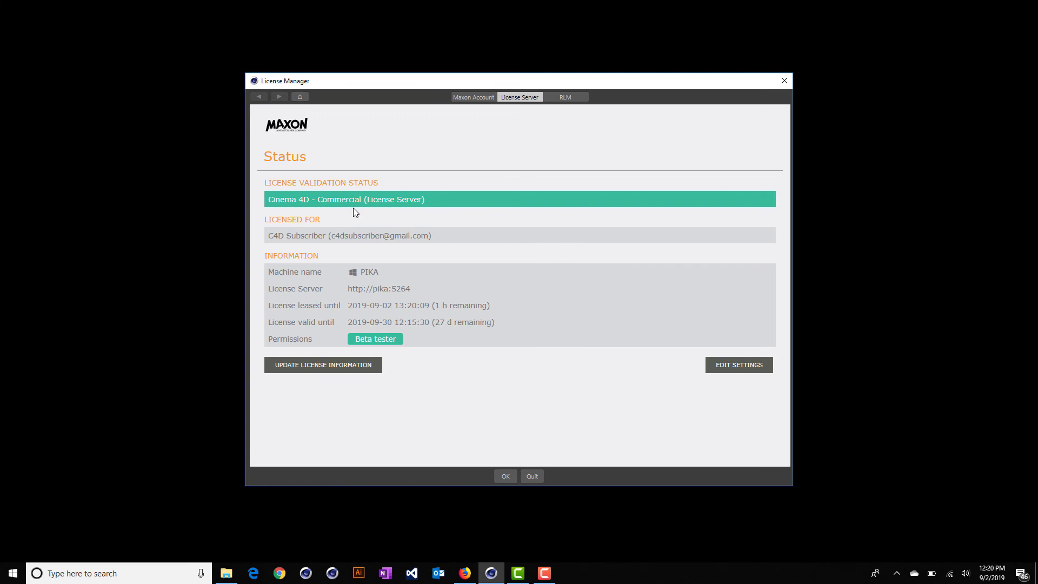
left_click(459, 577)
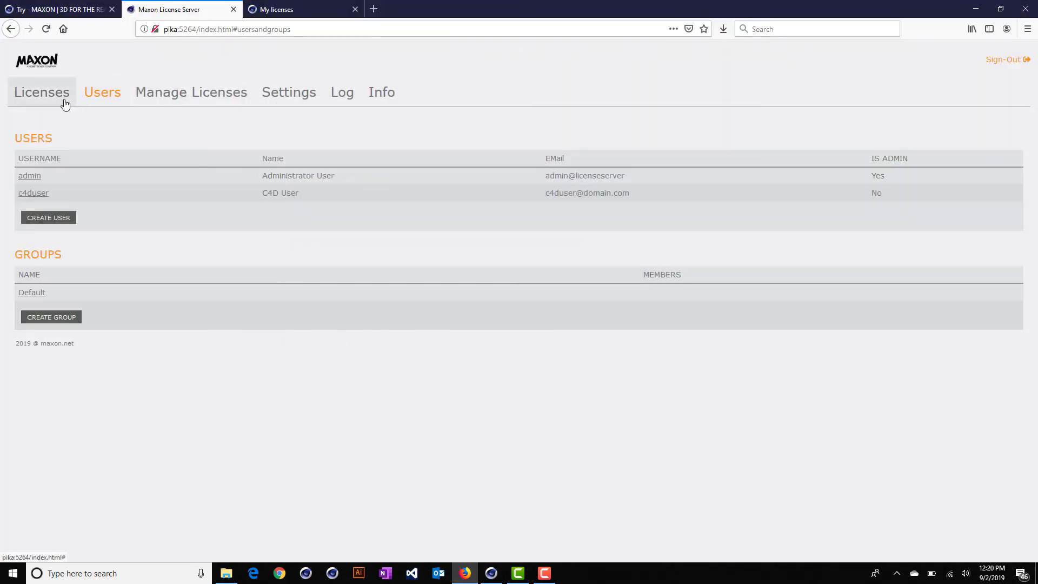
- Check the Licenses page shows Cinema 4D at 1 / 5 used, and drop the Commandline.exe path into Command Prompt
left_click(65, 102)
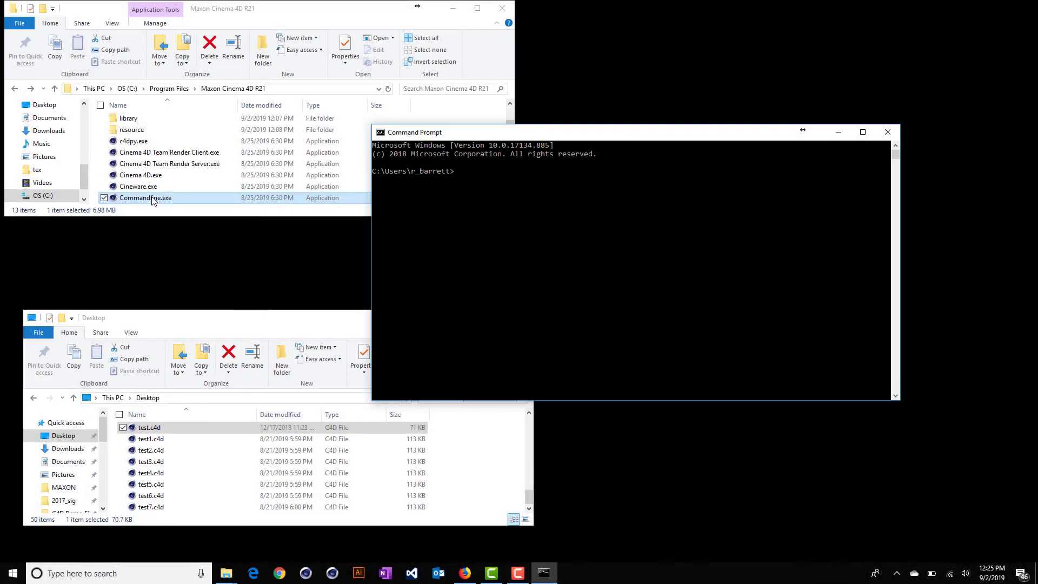
left_click_drag(153, 201, 482, 202)
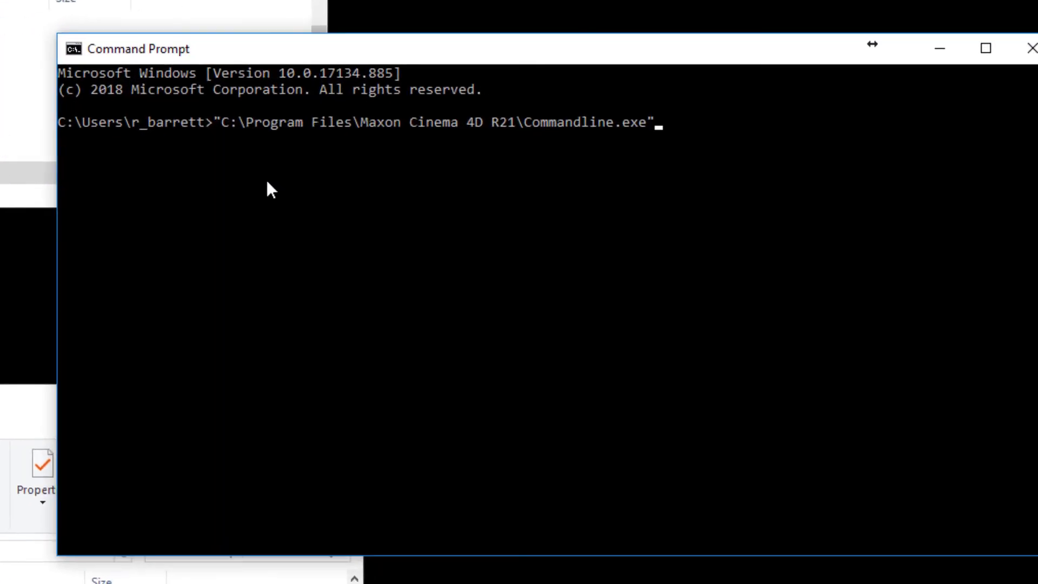
- Render test.c4d to a .tif with '-license pika 5264', then refresh the Licenses page to confirm usage
type("-licen")
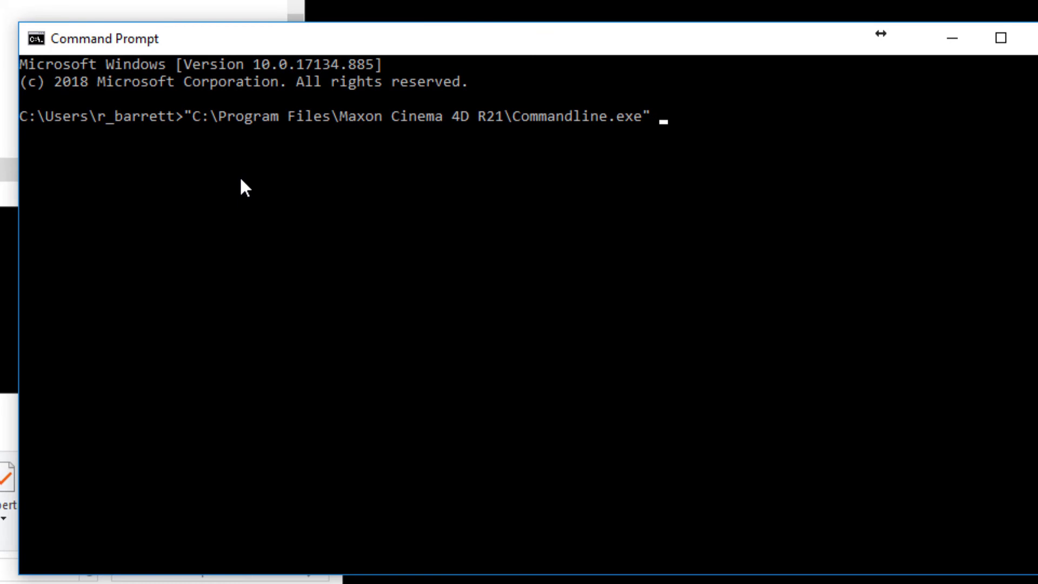
type("se ")
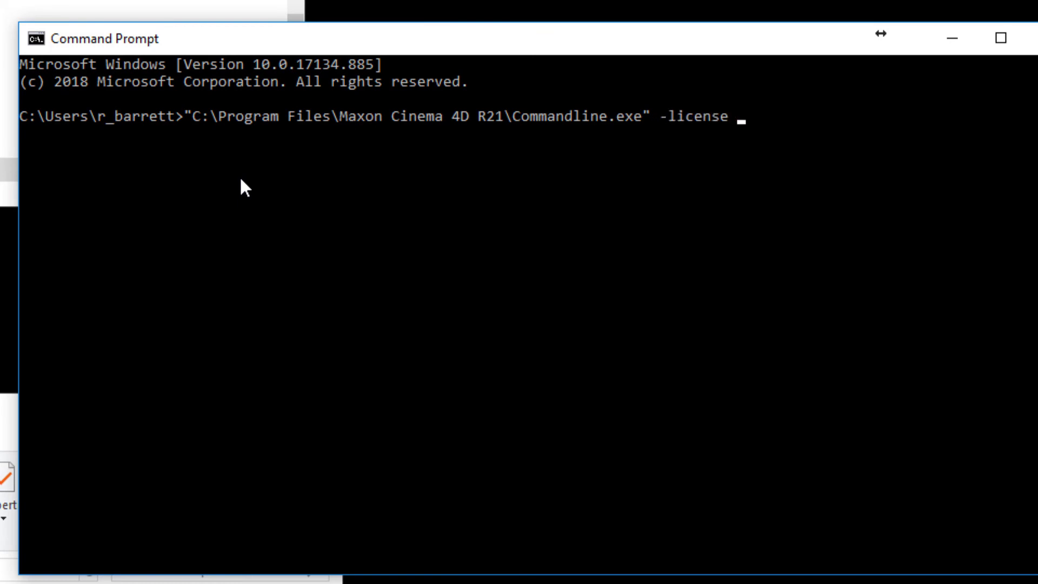
type("pika 526")
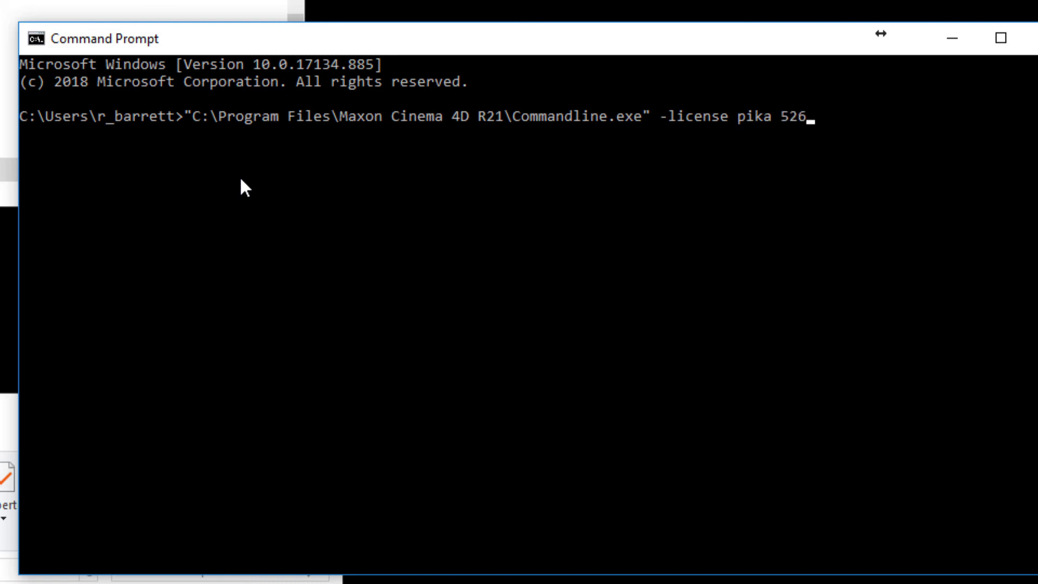
type("4 -render")
left_click_drag(11, 541, 539, 400)
type("-oimage")
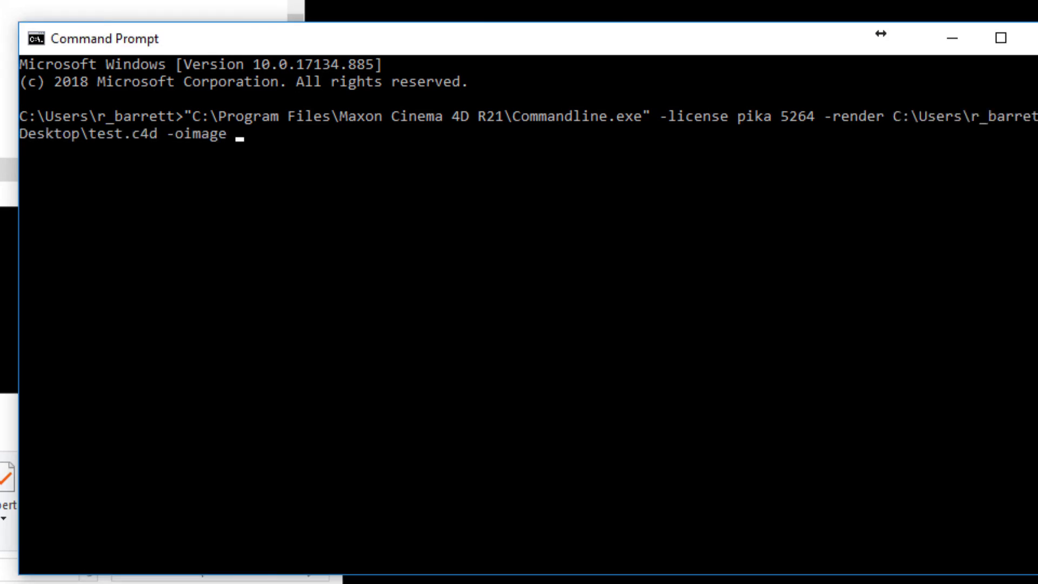
left_click_drag(7, 475, 406, 403)
key("BackSpace")
key("BackSpace")
key("BackSpace")
type("tif")
key("Return")
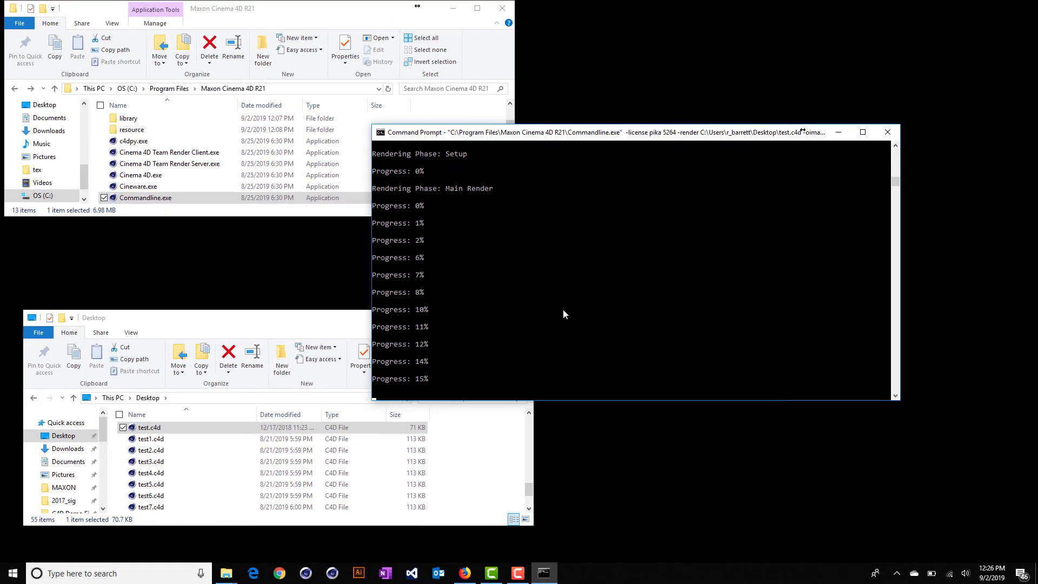
left_click(463, 574)
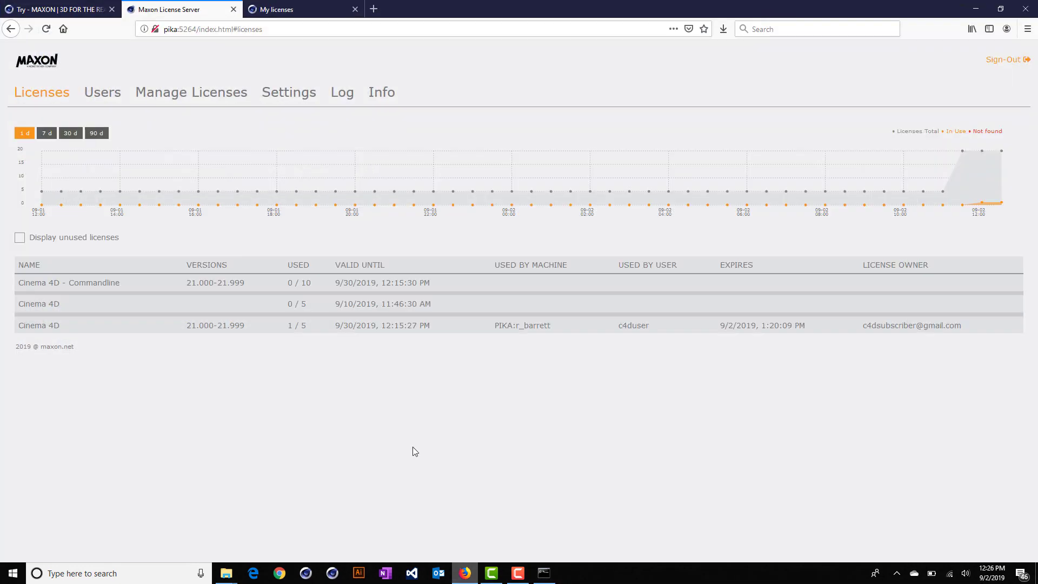
left_click(46, 28)
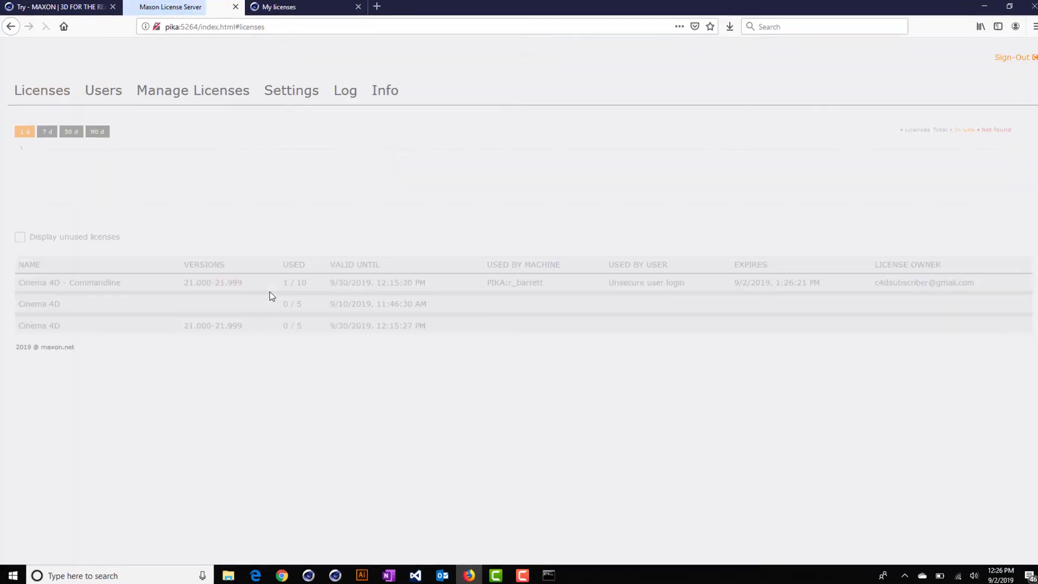